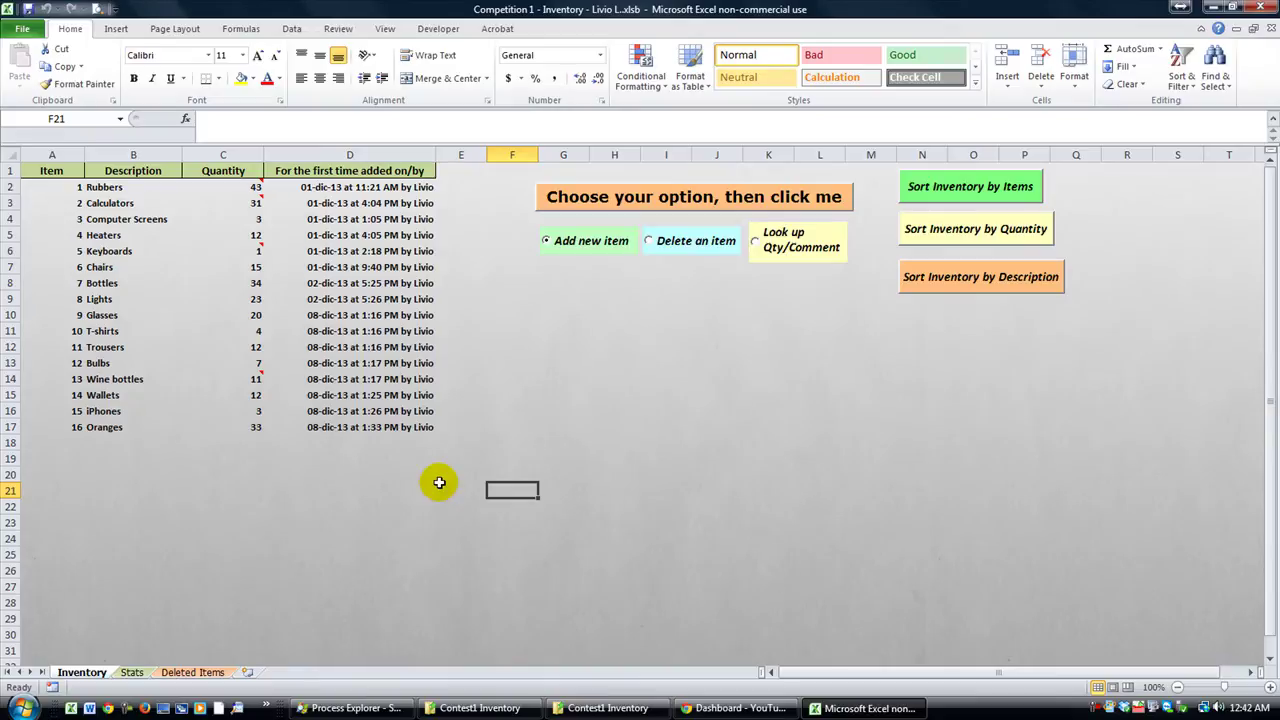
Look at the Stats sheet charts and the deleted-items list, then return to the item list.
click(381, 469)
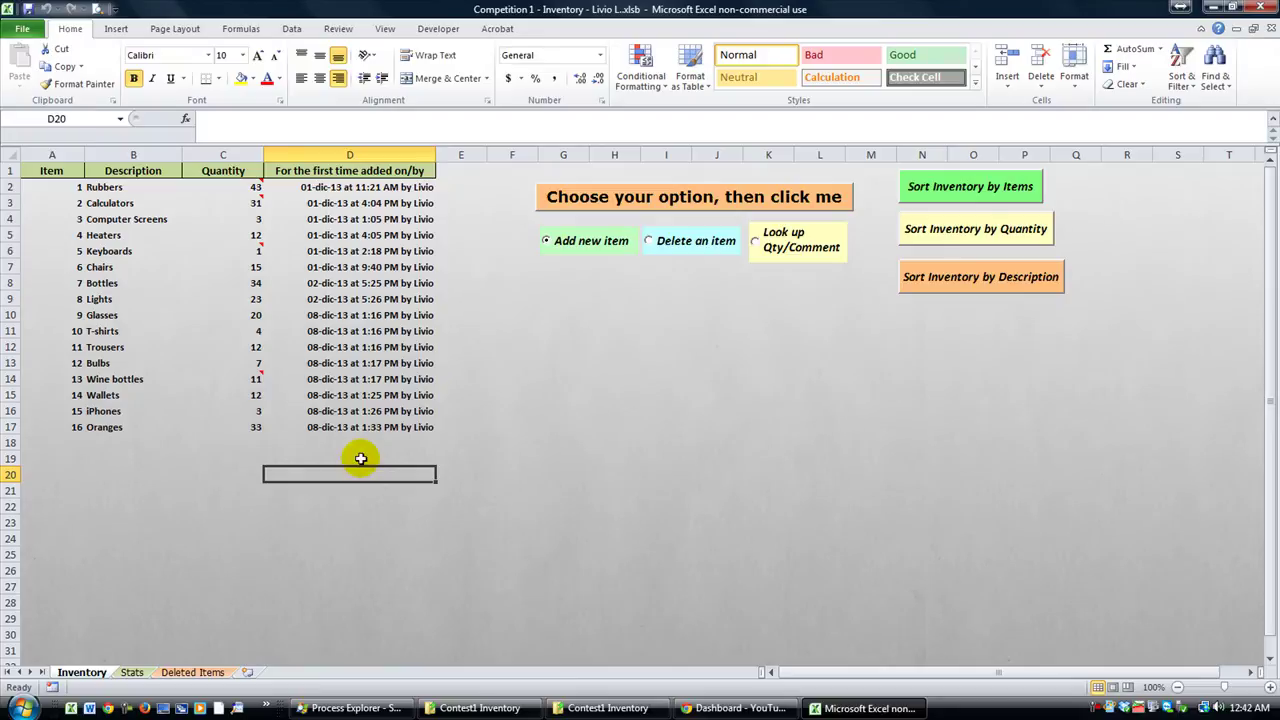
click(130, 674)
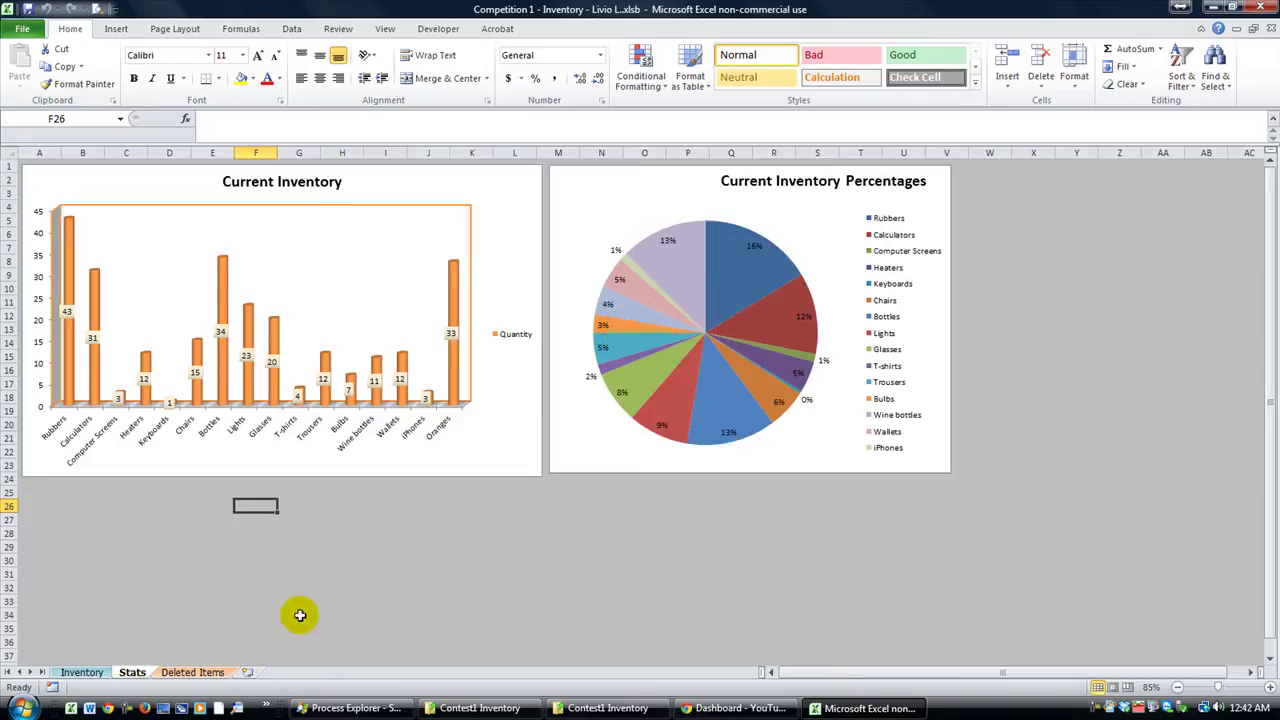
click(205, 674)
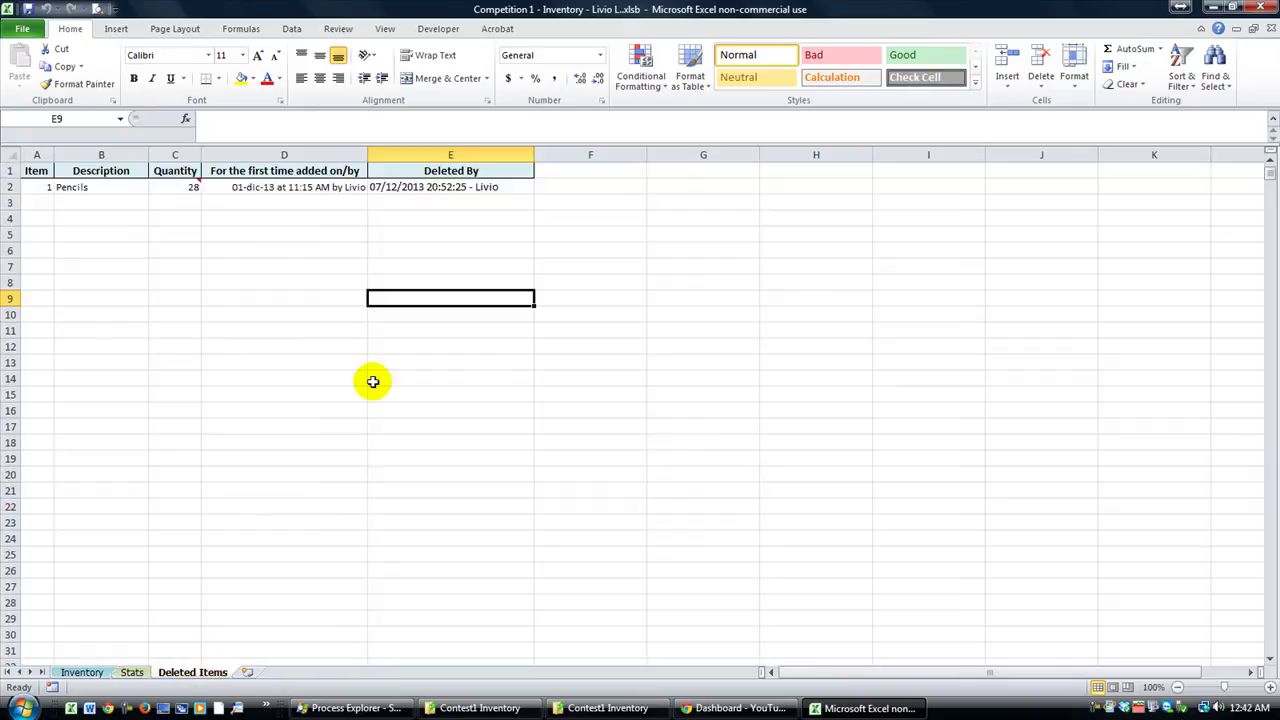
click(80, 672)
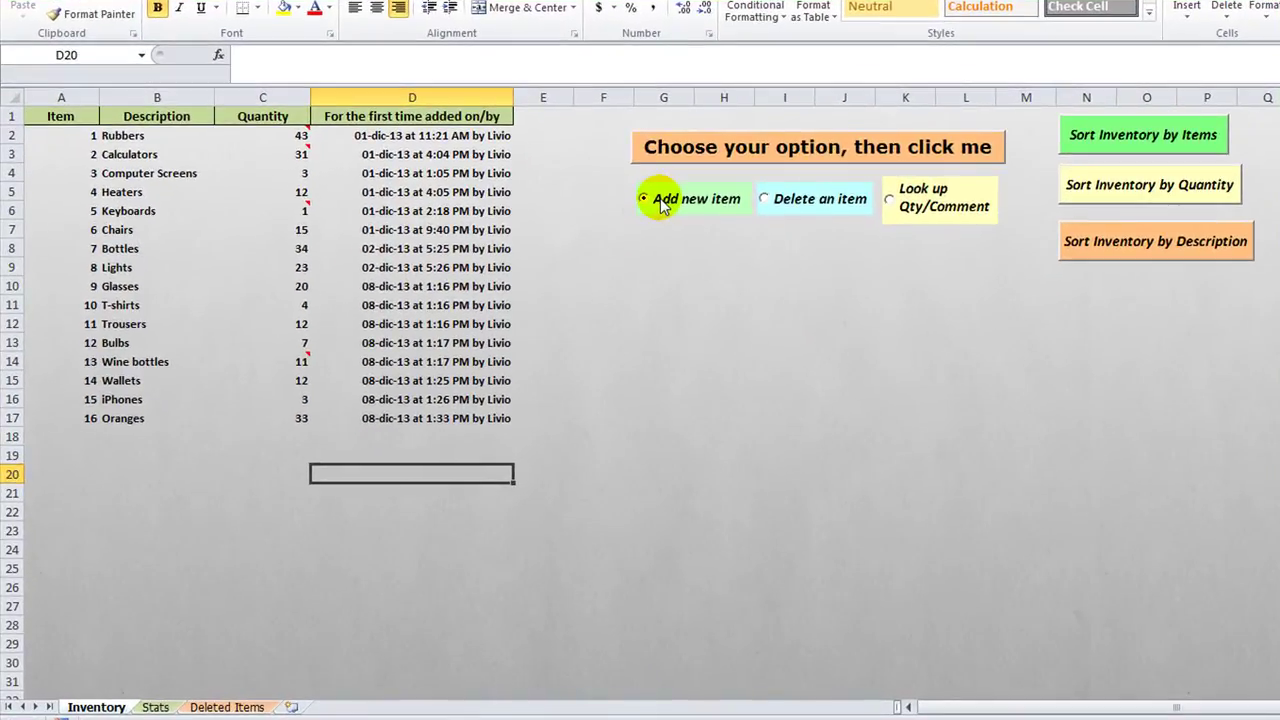
Add 3 Rubbers through the Add new item form, raising their quantity from 43 to 46.
click(662, 203)
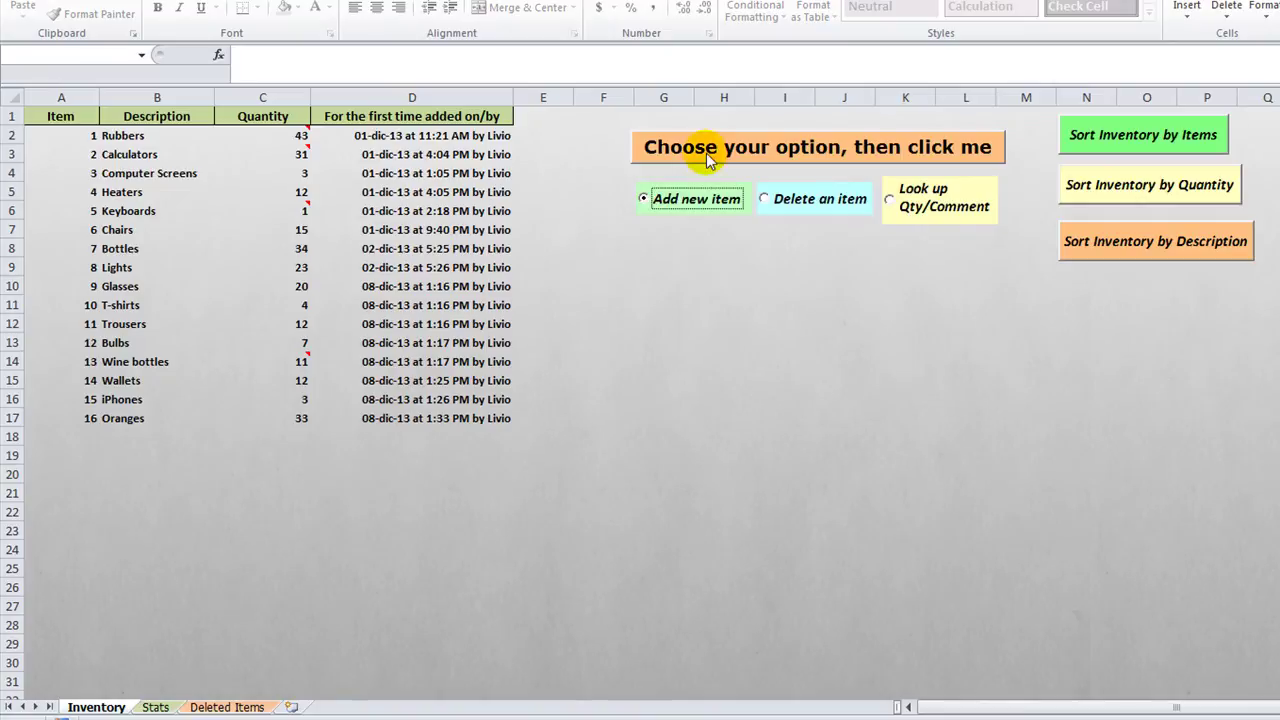
click(745, 152)
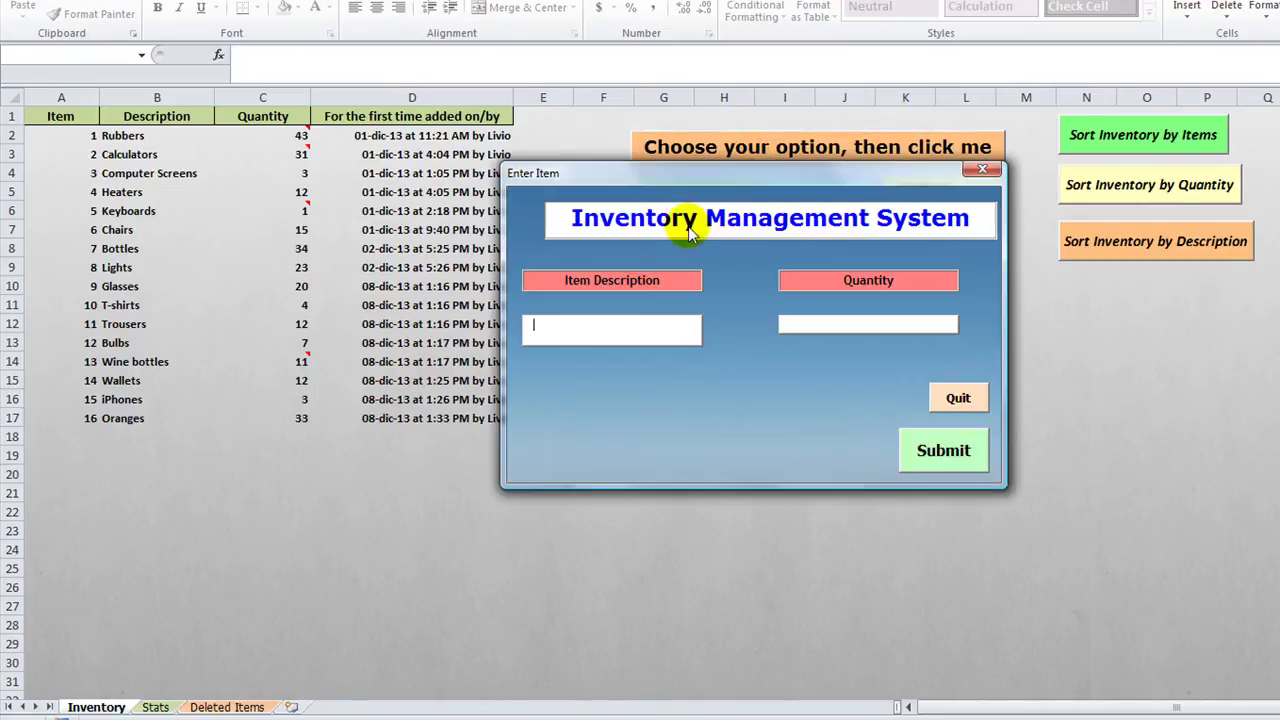
click(605, 329)
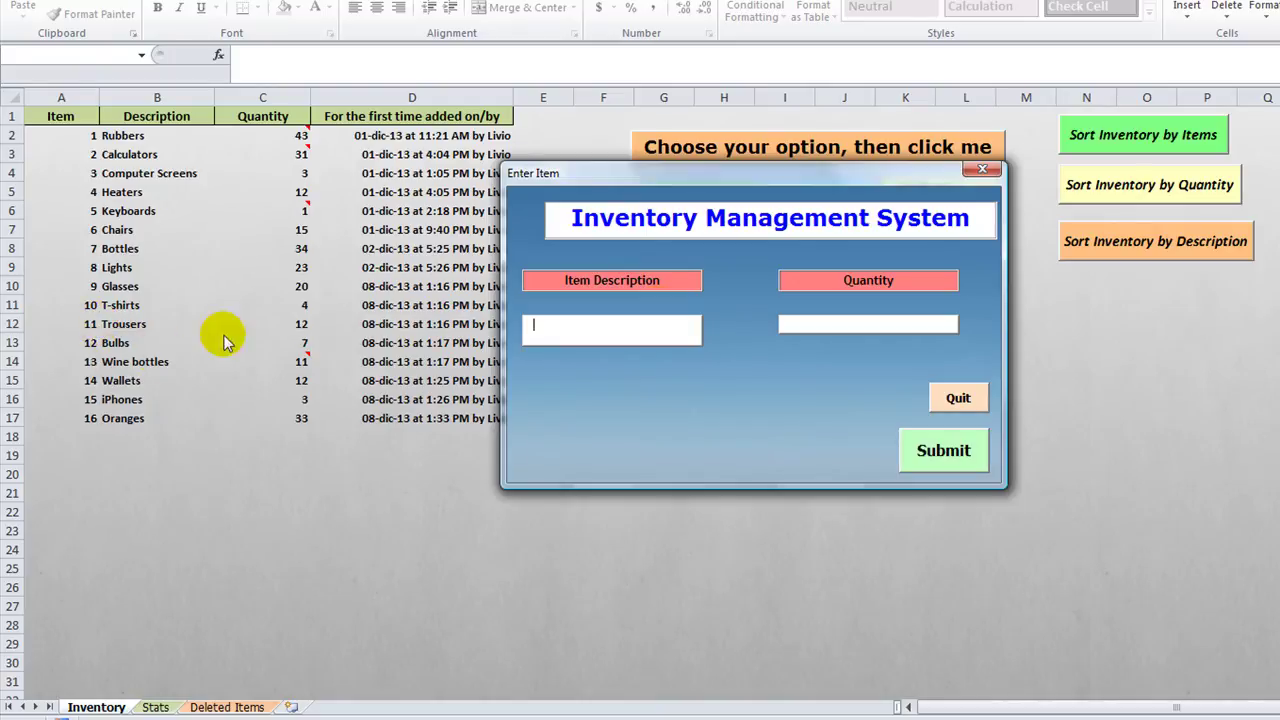
text(R)
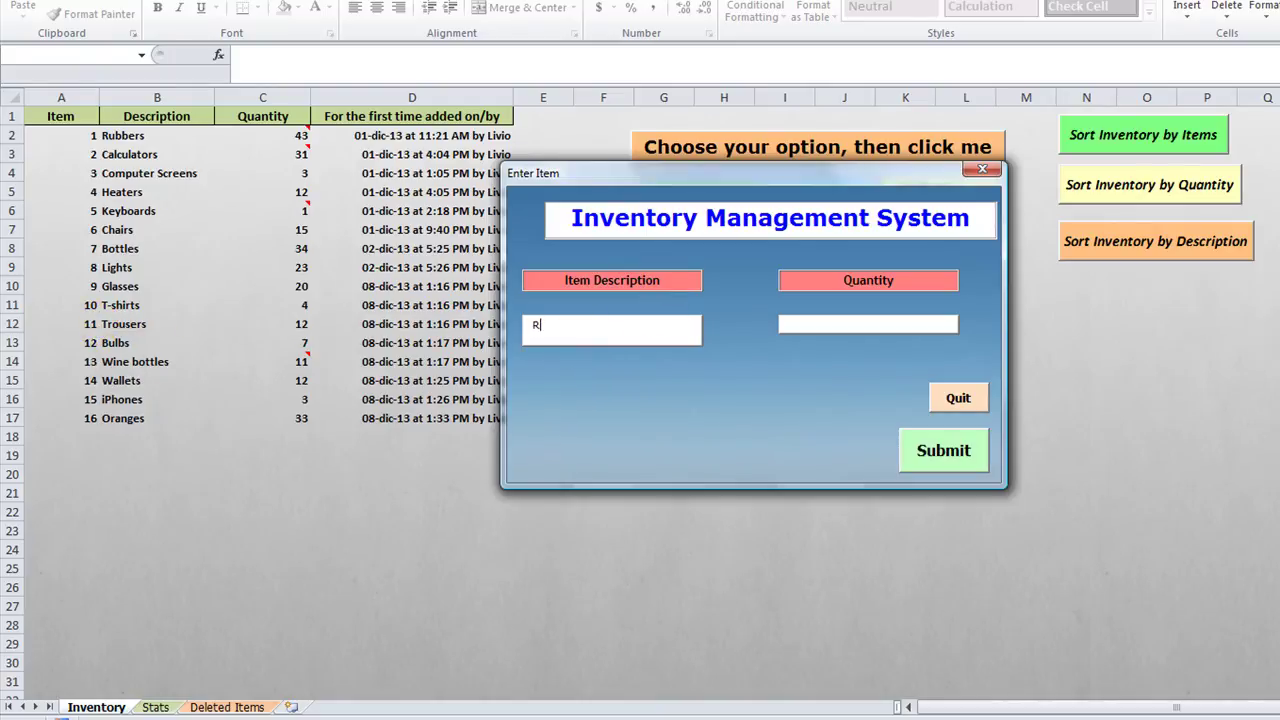
text(ubbers)
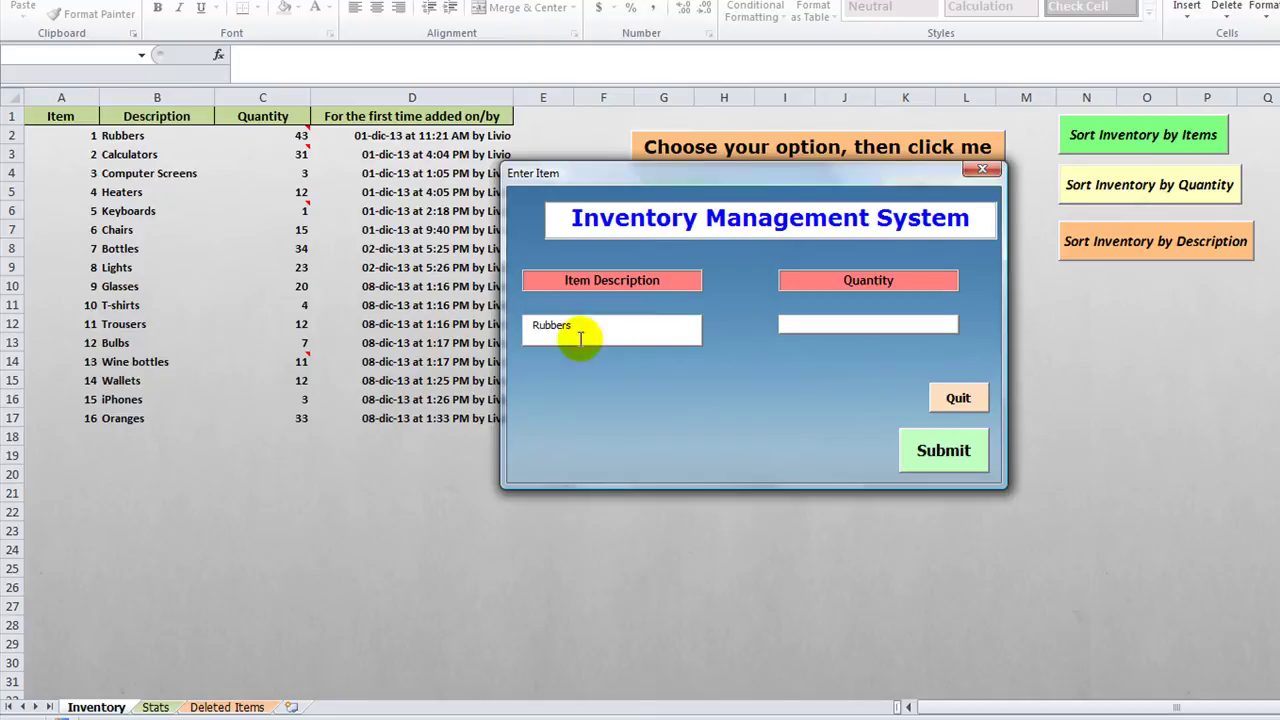
click(845, 326)
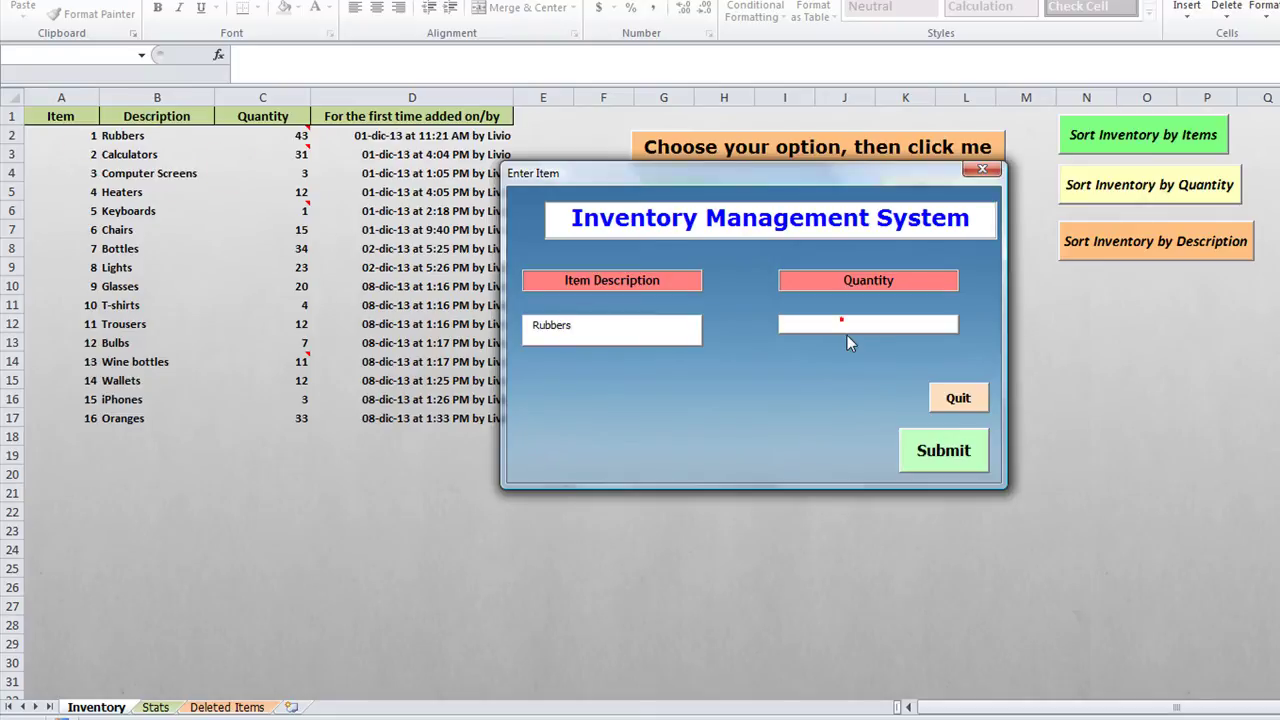
click(808, 325)
text(3)
click(945, 468)
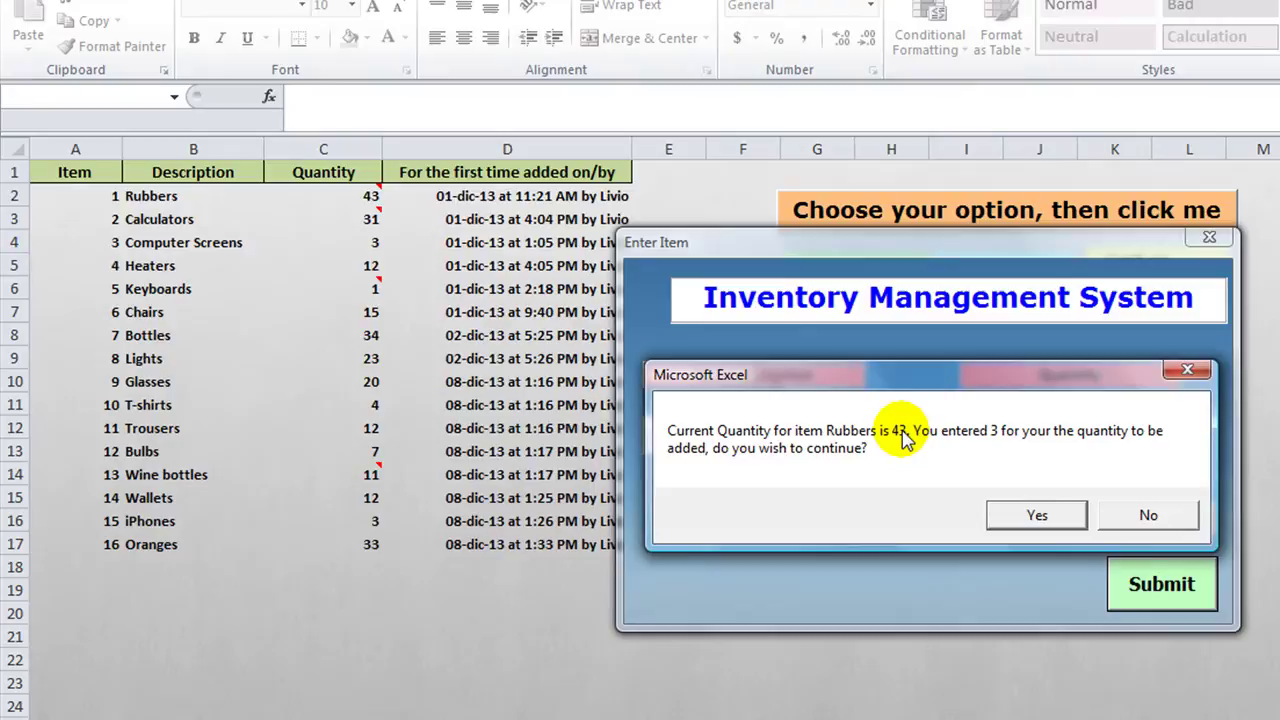
click(1038, 517)
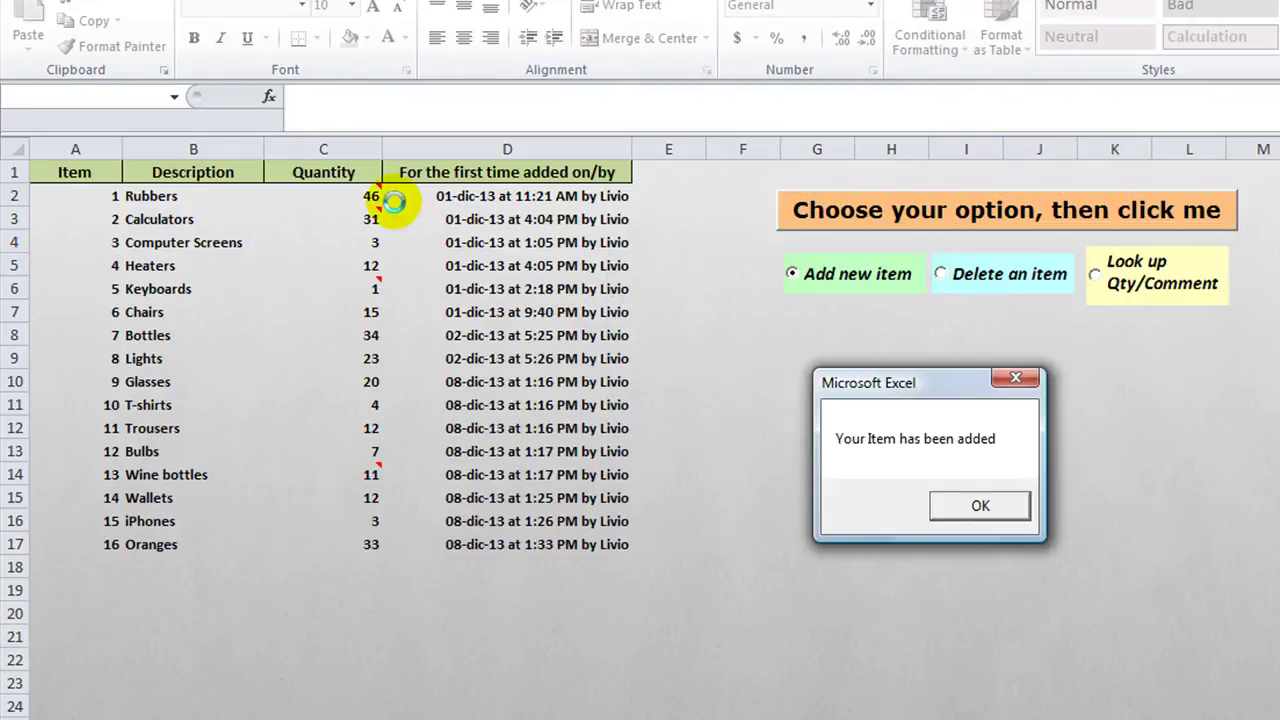
click(980, 506)
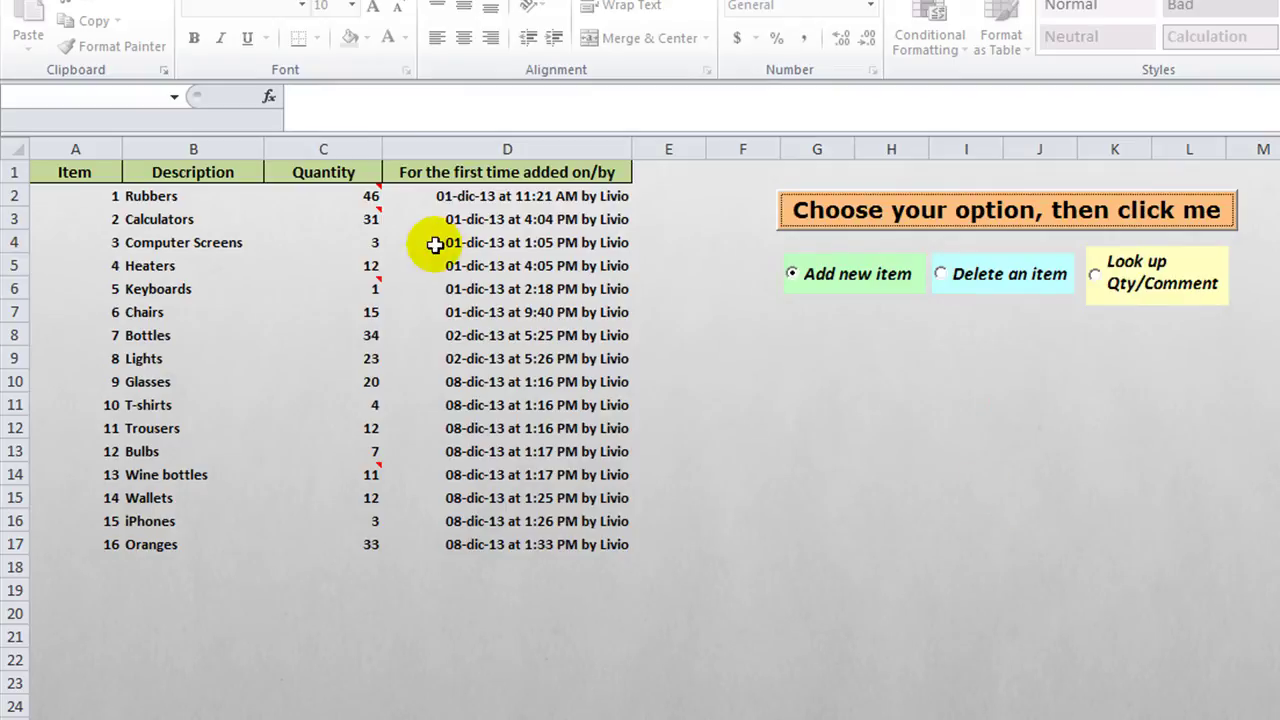
mouse_move(365, 196)
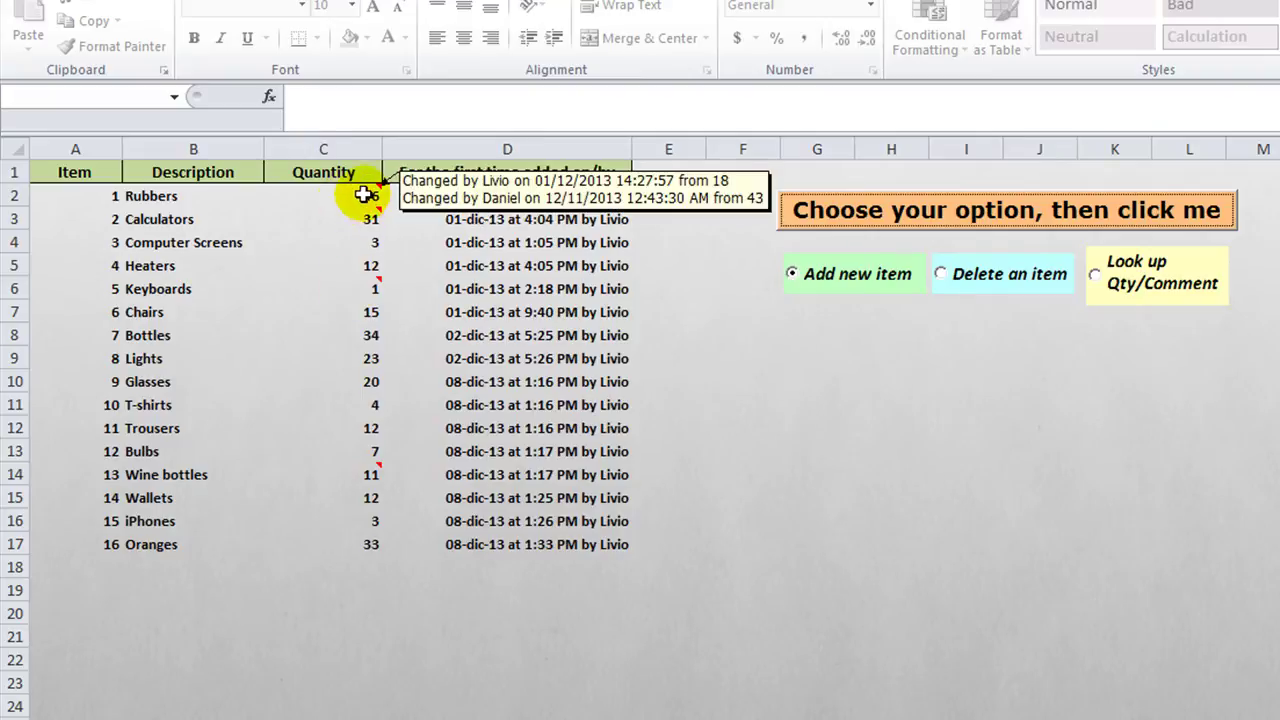
Select the Rubbers quantity in C2 and choose the Delete an item option.
click(364, 195)
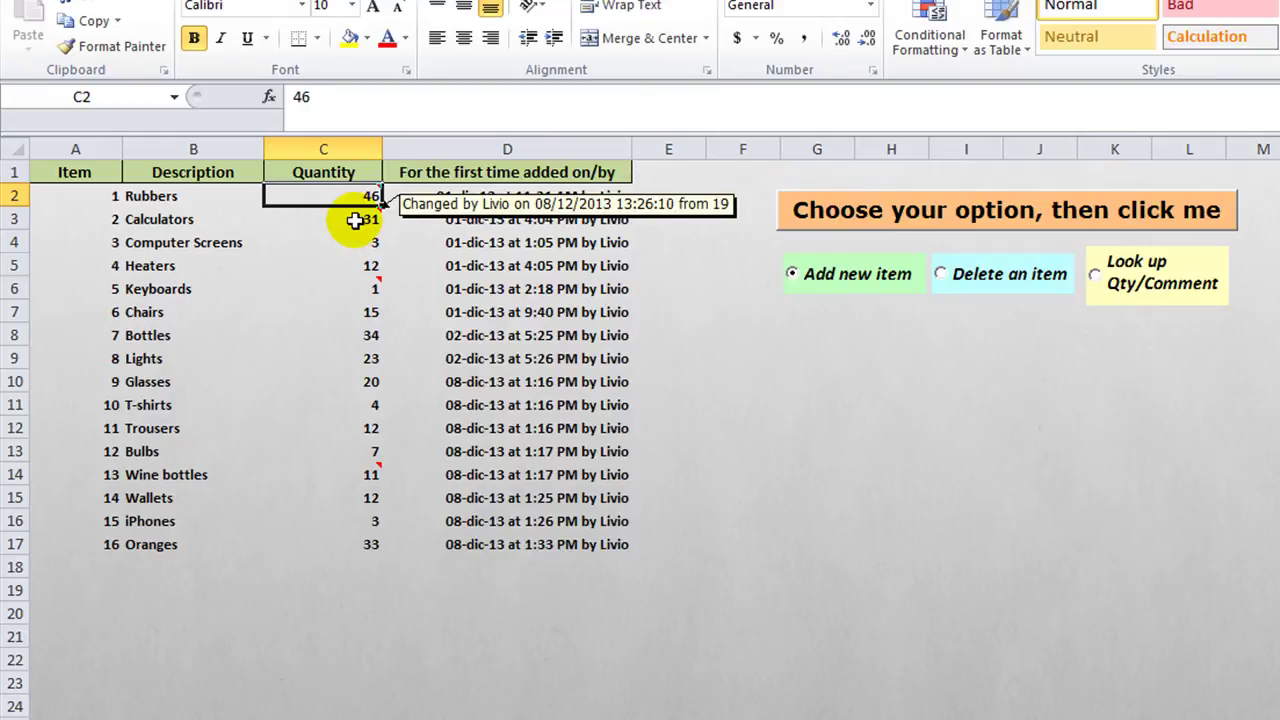
click(1005, 278)
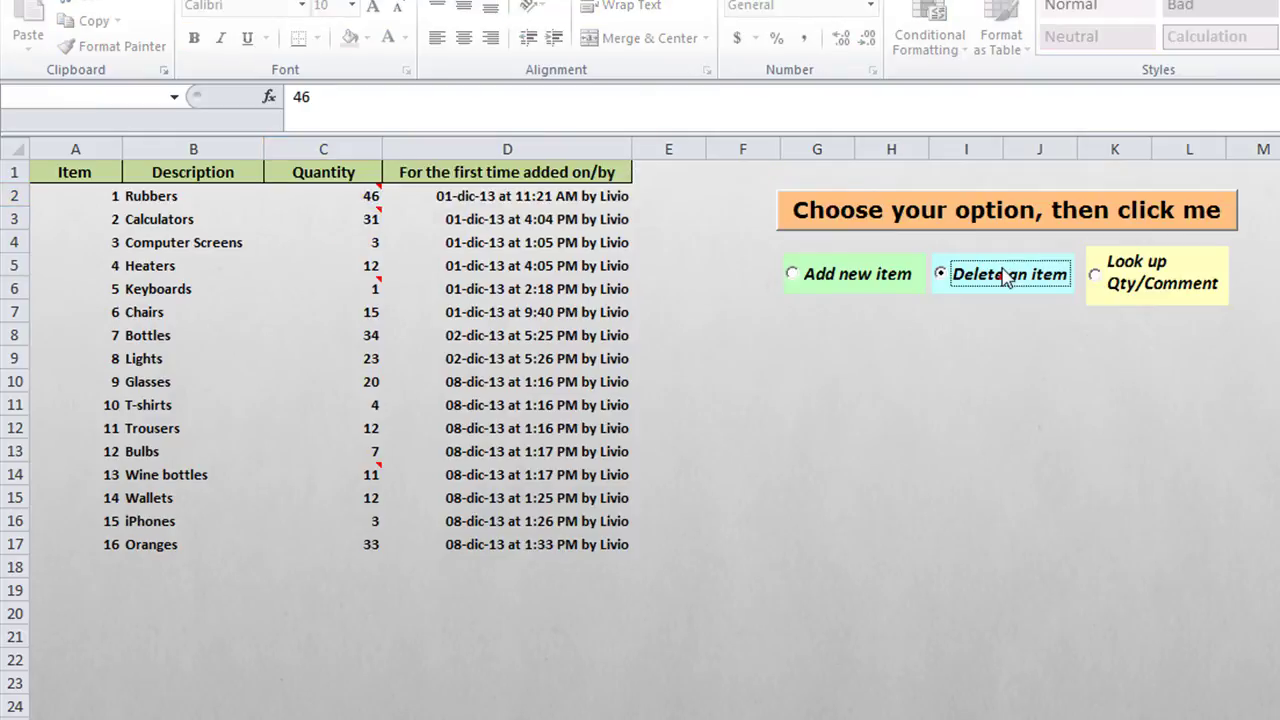
Remove 10 Rubbers so their quantity drops from 46 to 36, then pick Look up Qty/Comment.
click(937, 212)
click(765, 418)
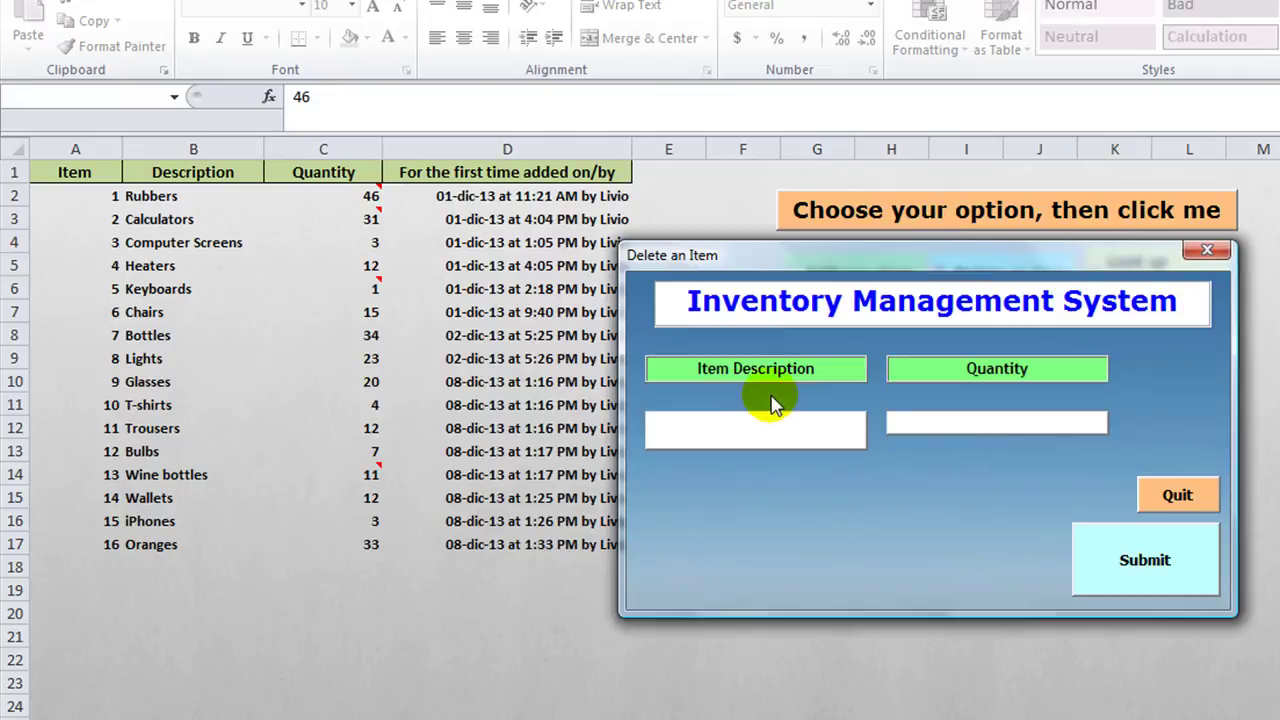
text(Rubbers)
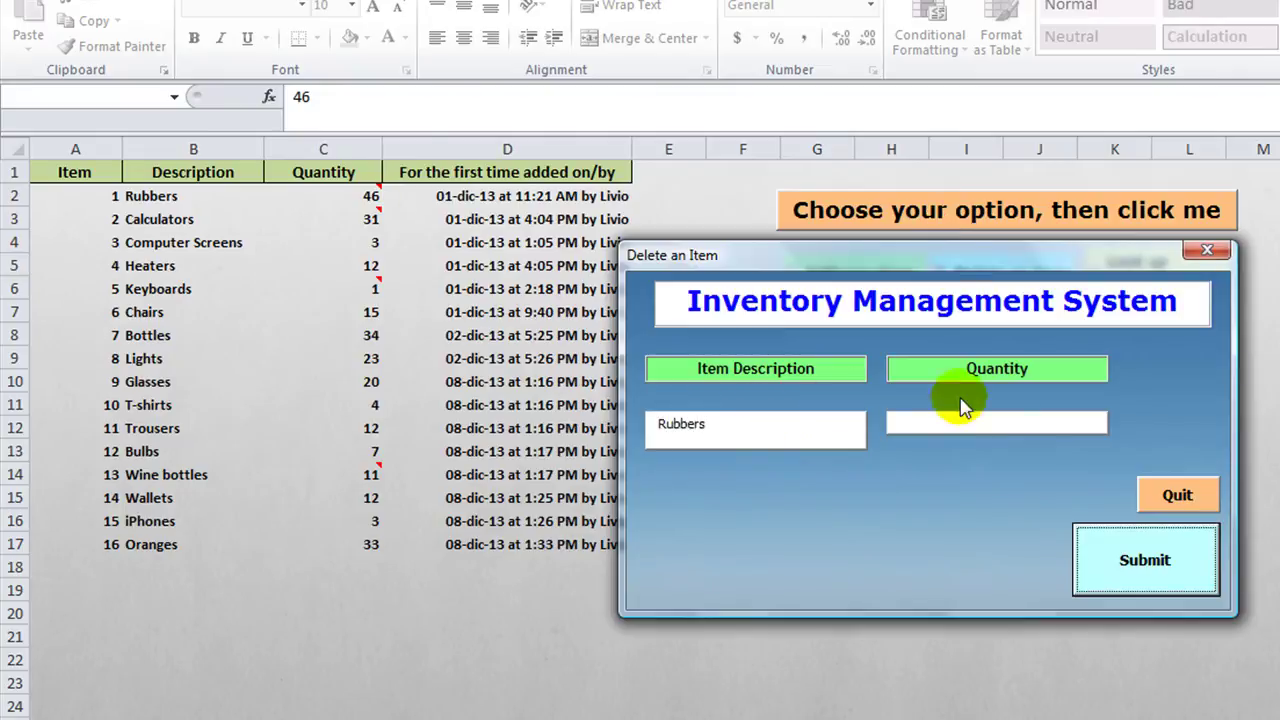
click(966, 423)
text(10)
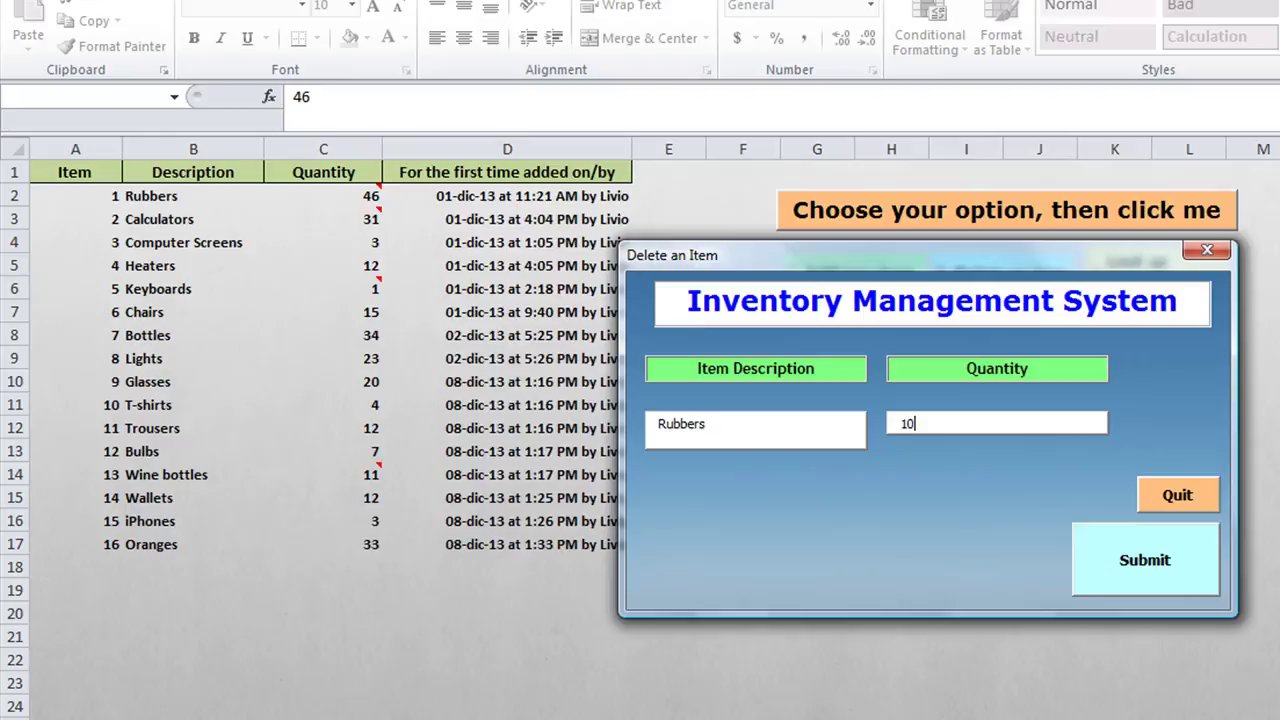
click(1128, 567)
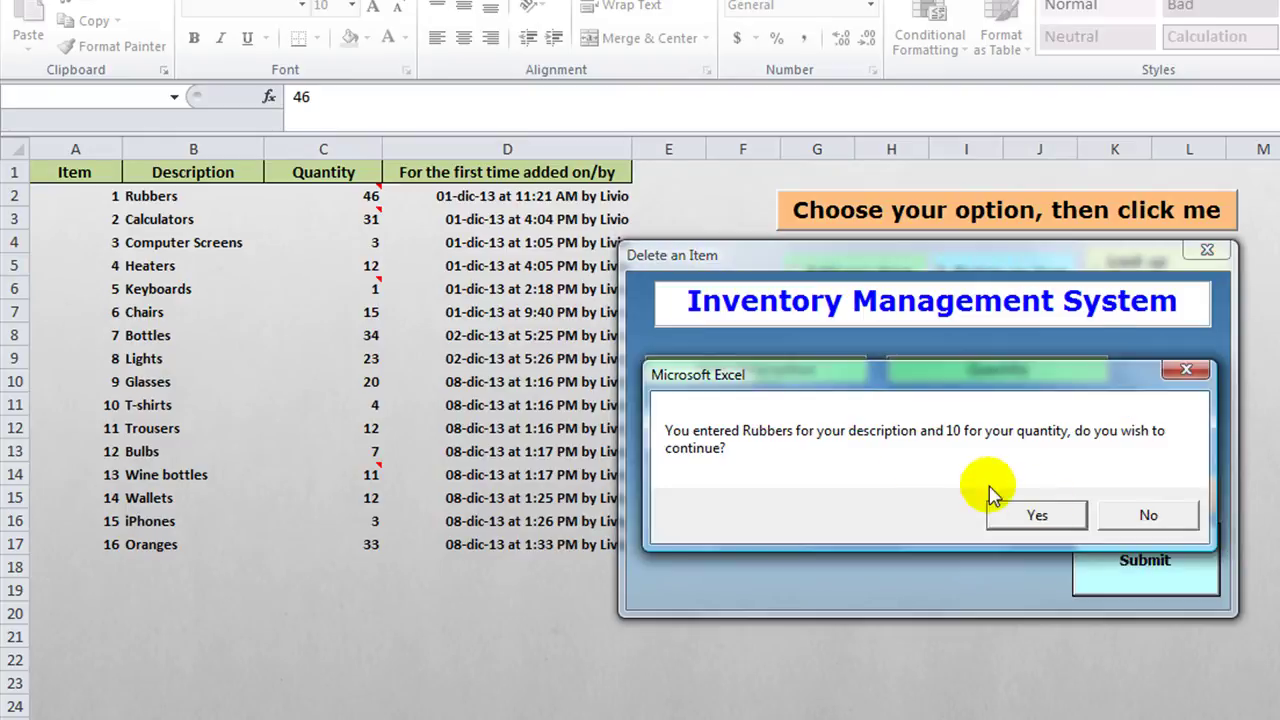
click(1017, 516)
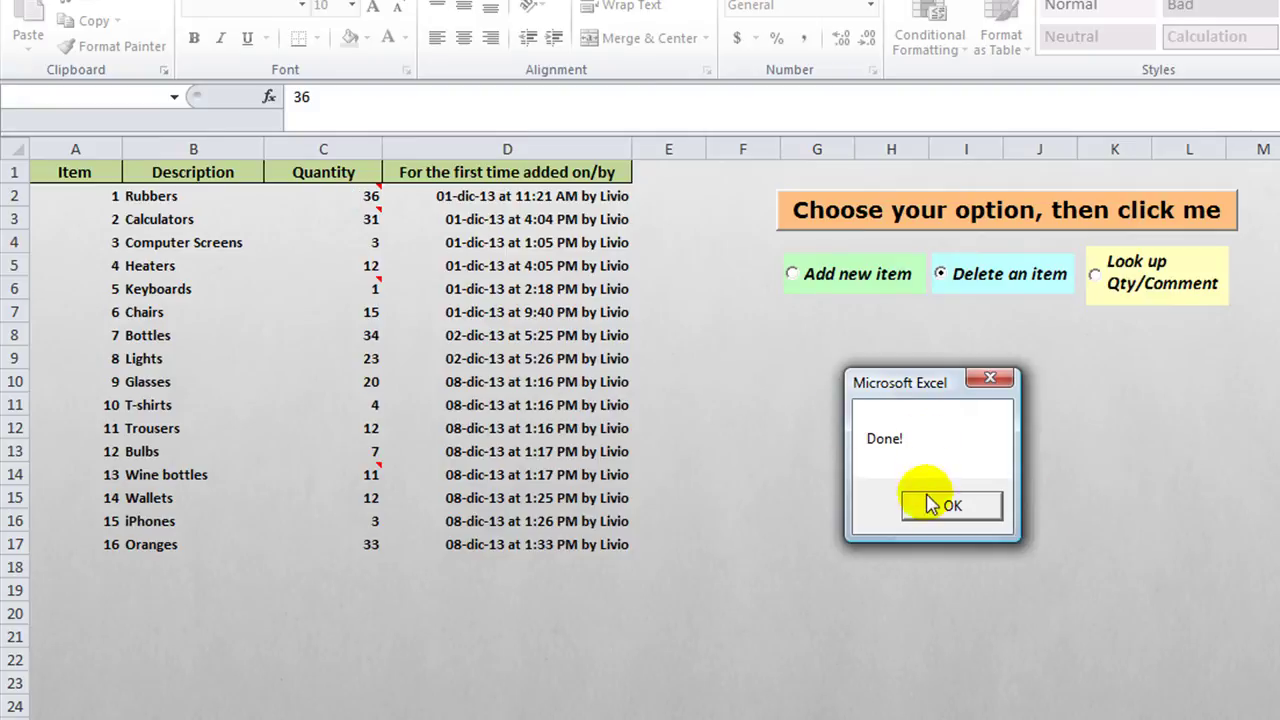
click(904, 499)
click(1124, 283)
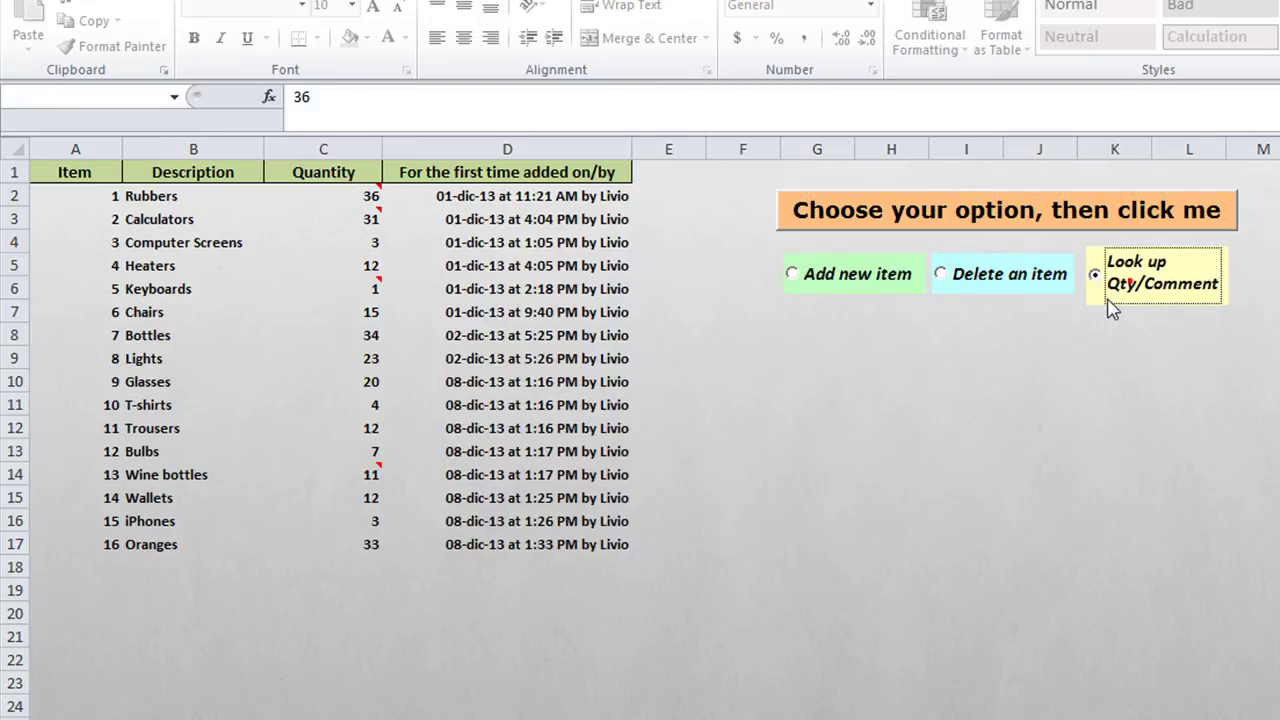
click(1037, 207)
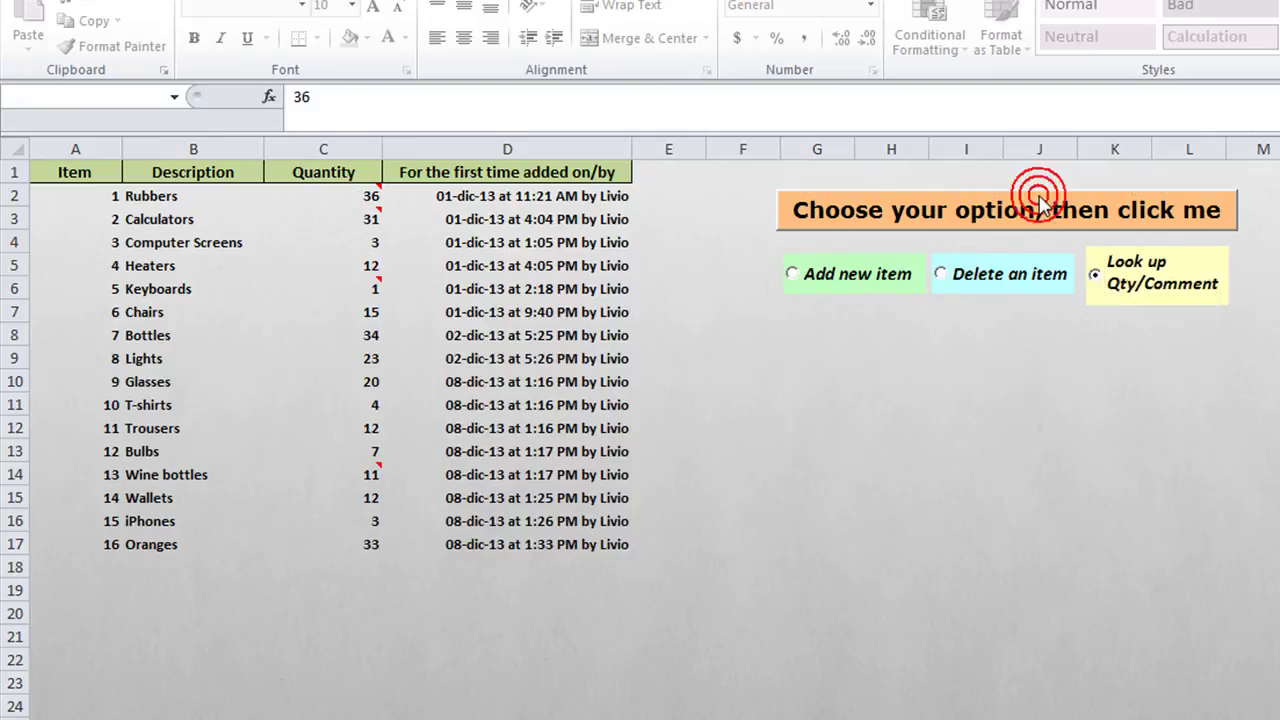
click(851, 322)
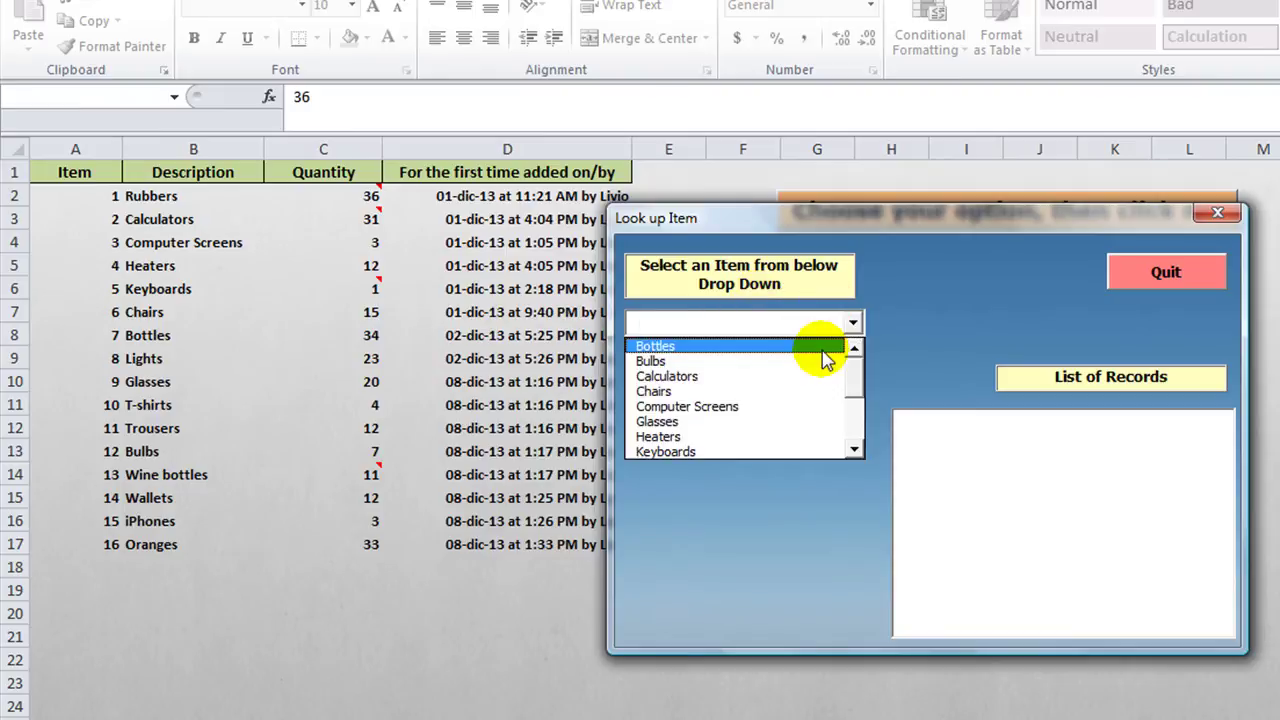
text(Rubbers)
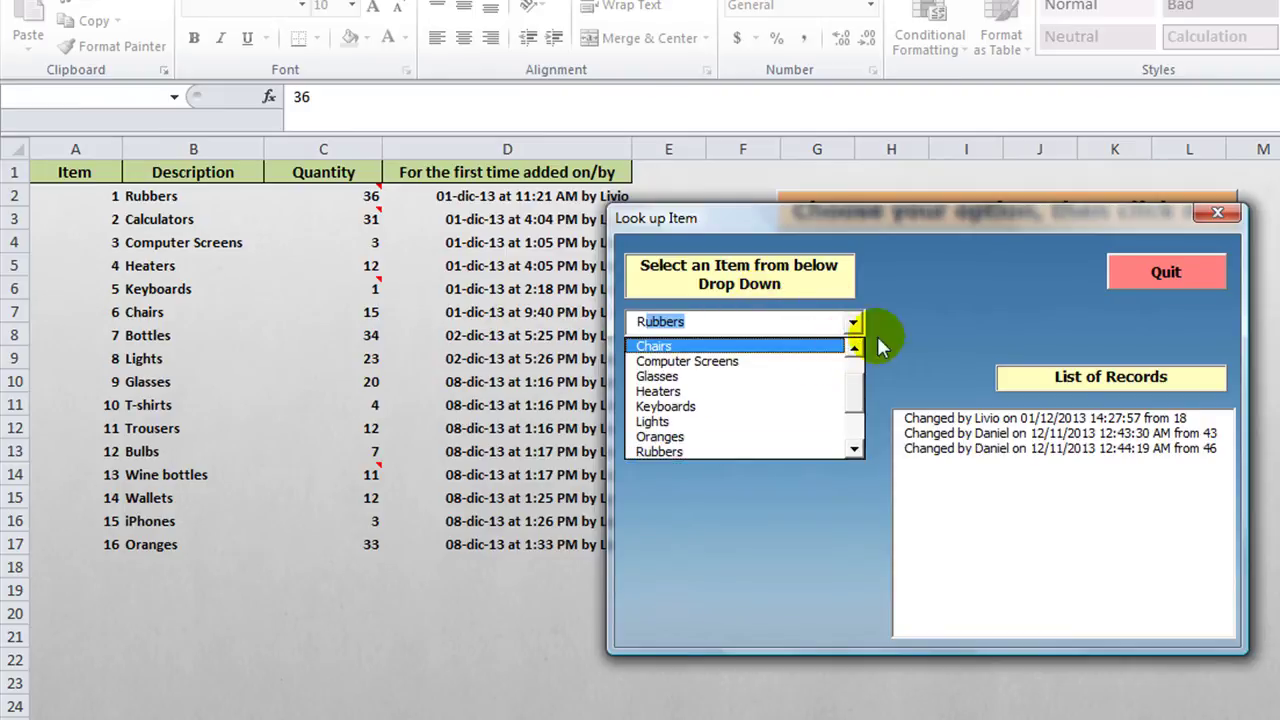
click(906, 324)
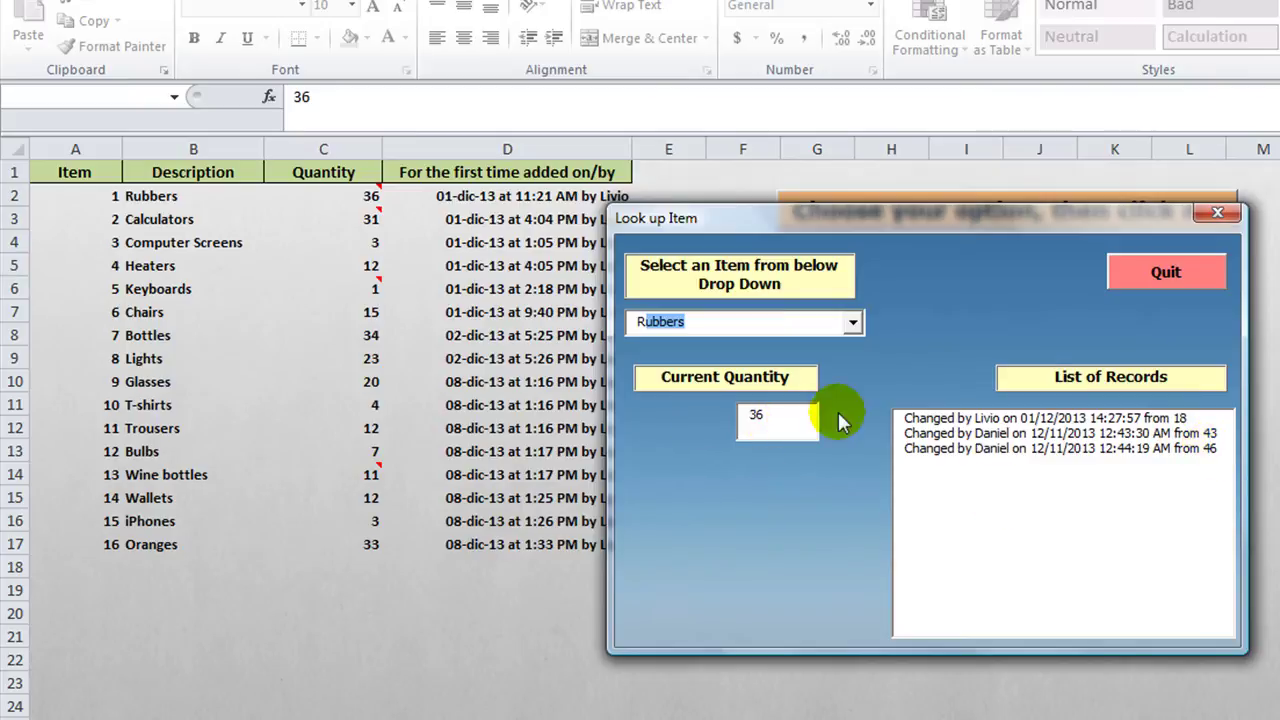
click(1167, 274)
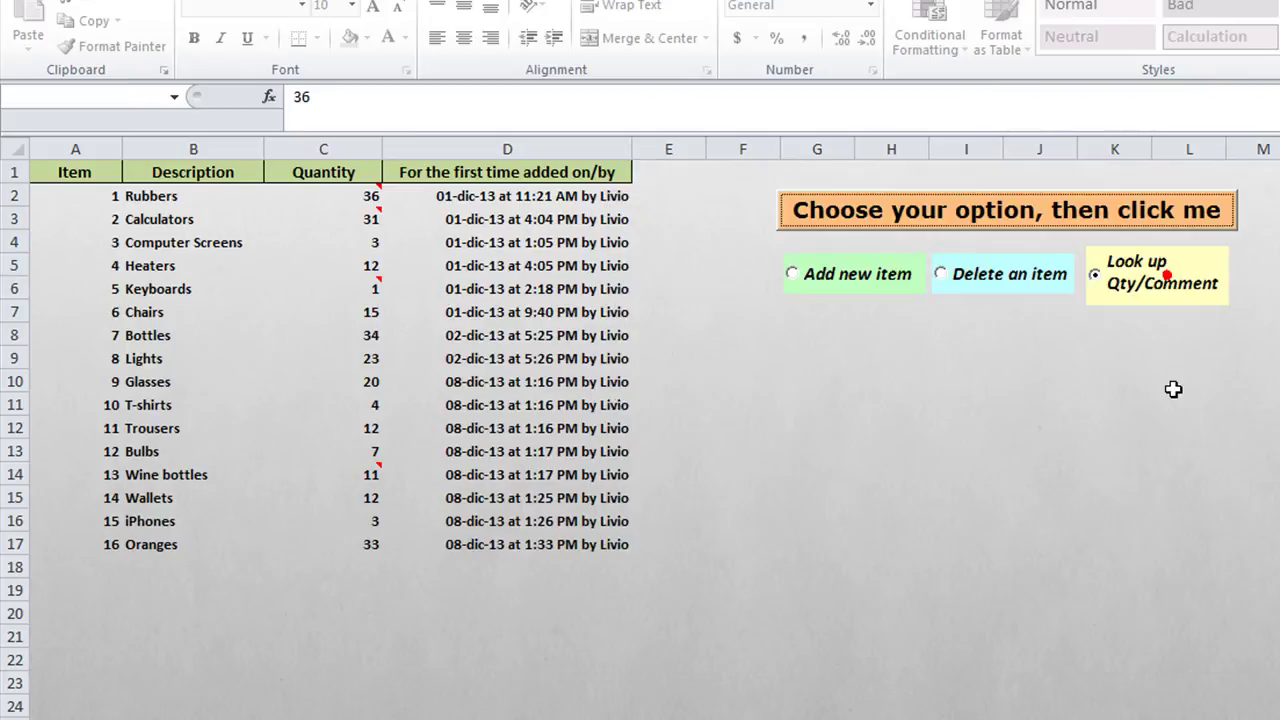
Sort the inventory by quantity, then alphabetically by description from Bottles to Wine bottles.
click(1167, 274)
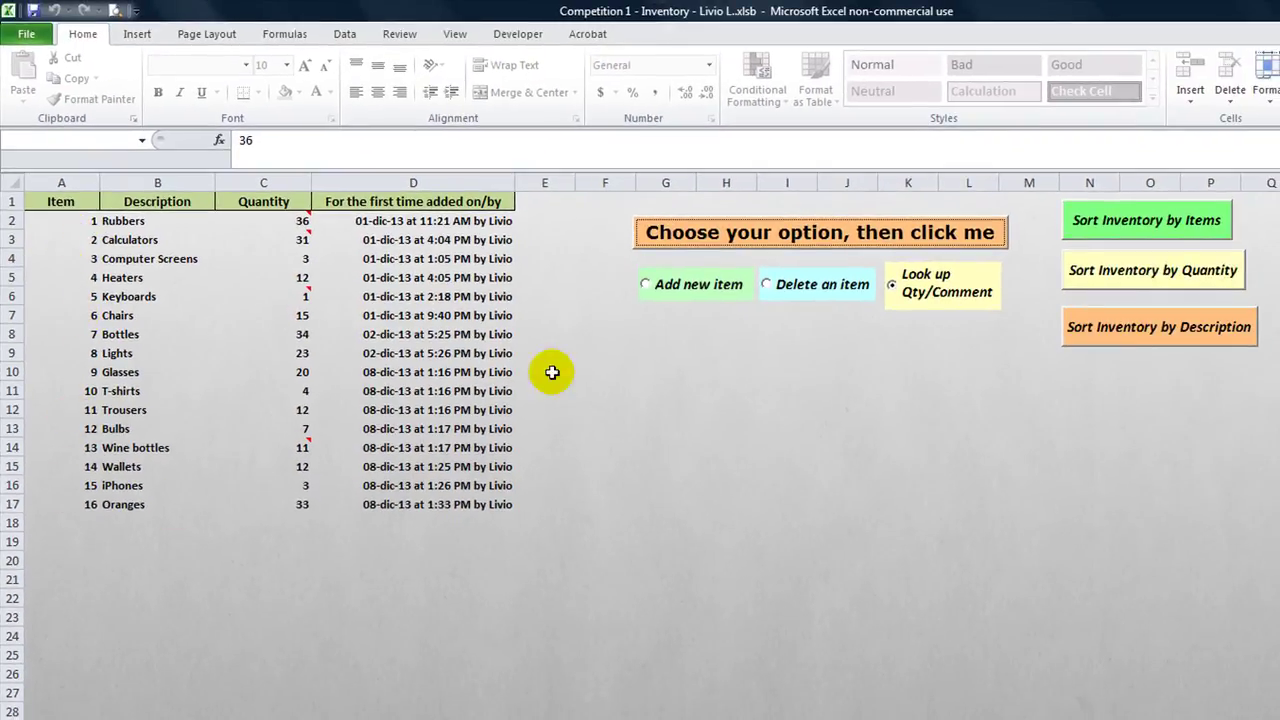
click(1108, 271)
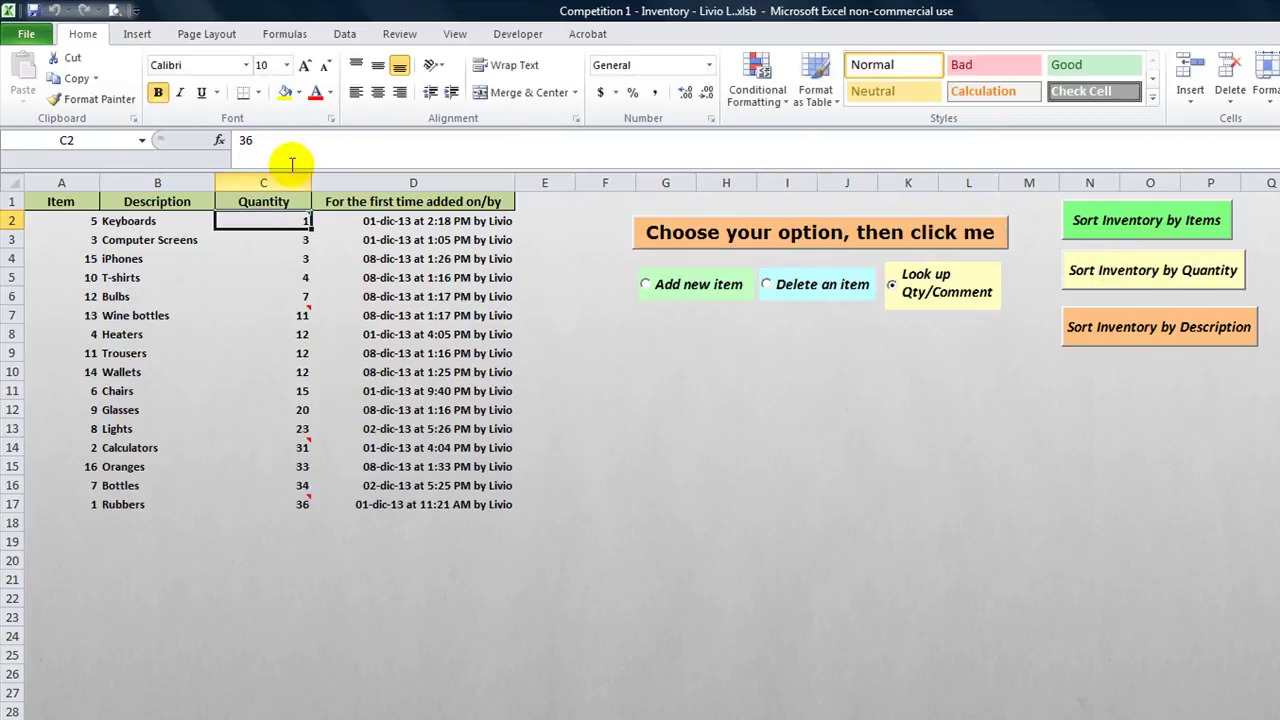
click(1106, 338)
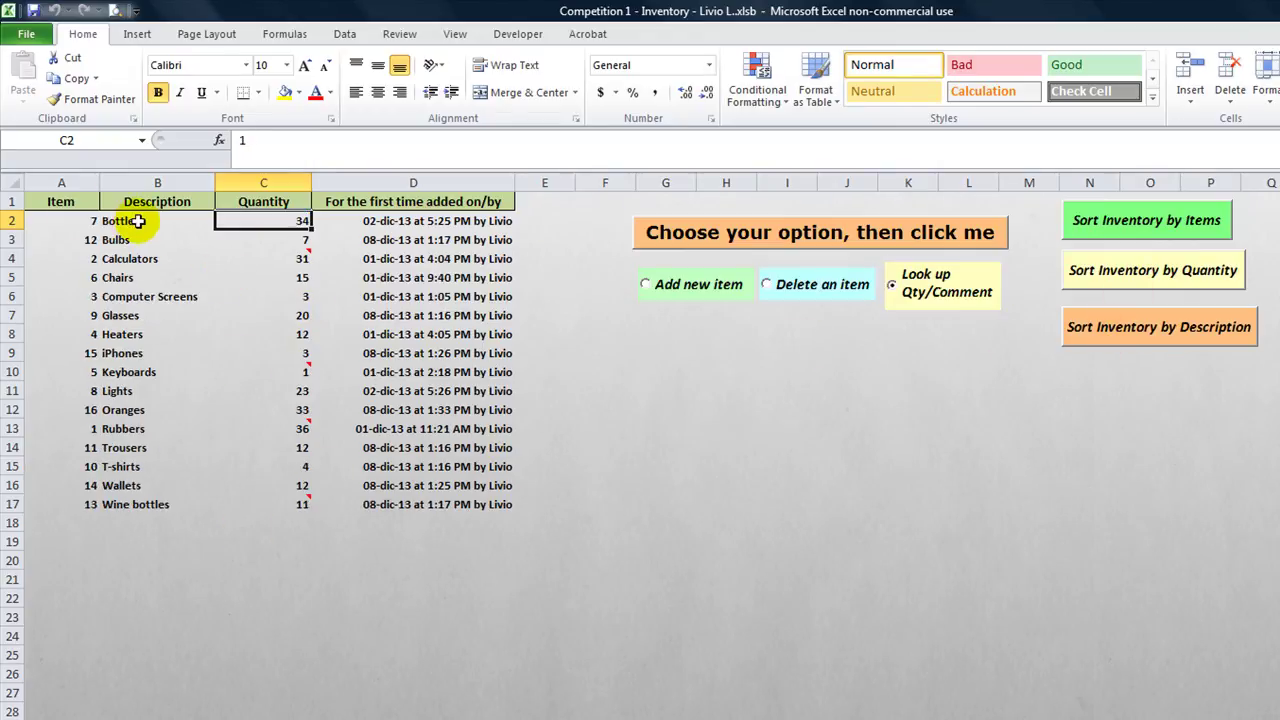
click(768, 347)
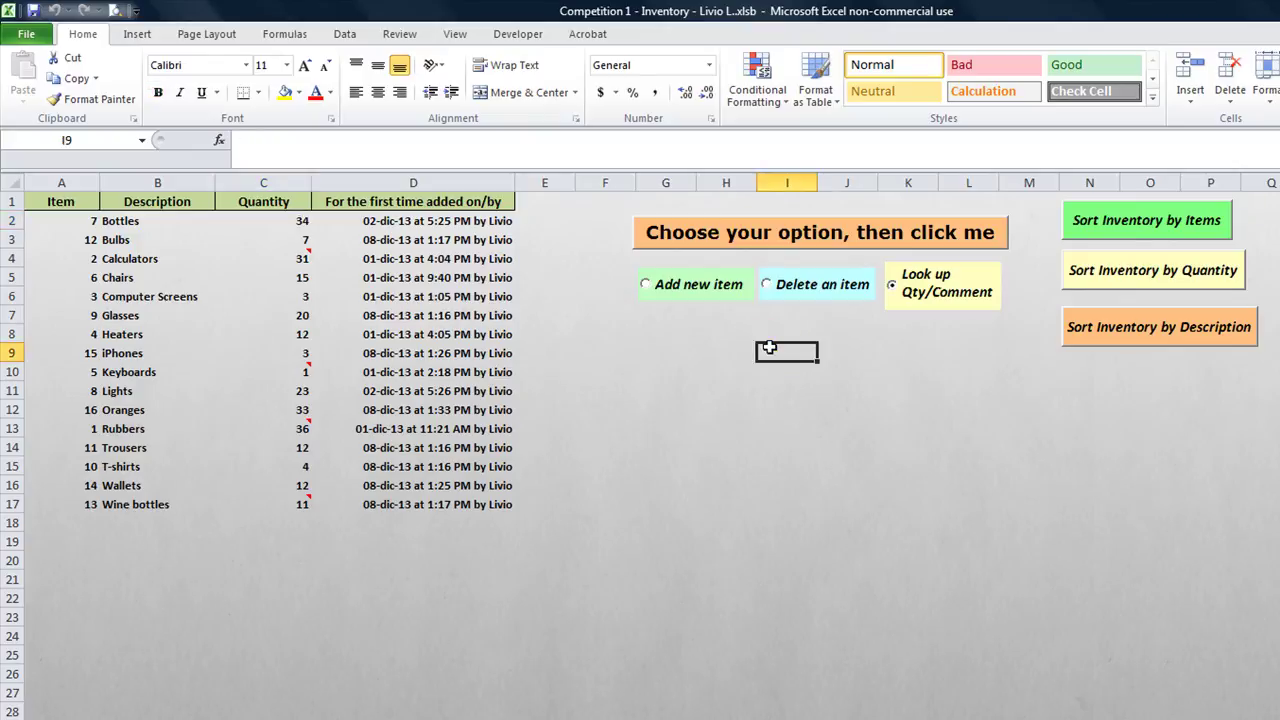
click(114, 702)
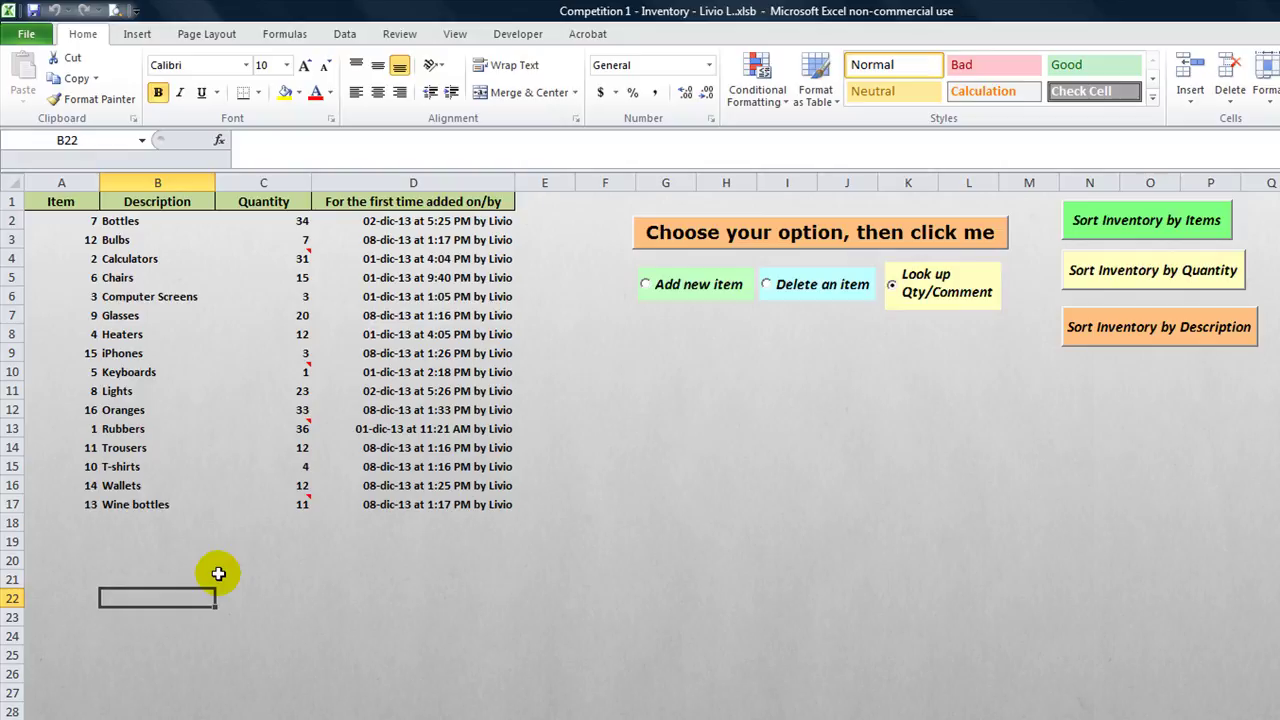
click(140, 546)
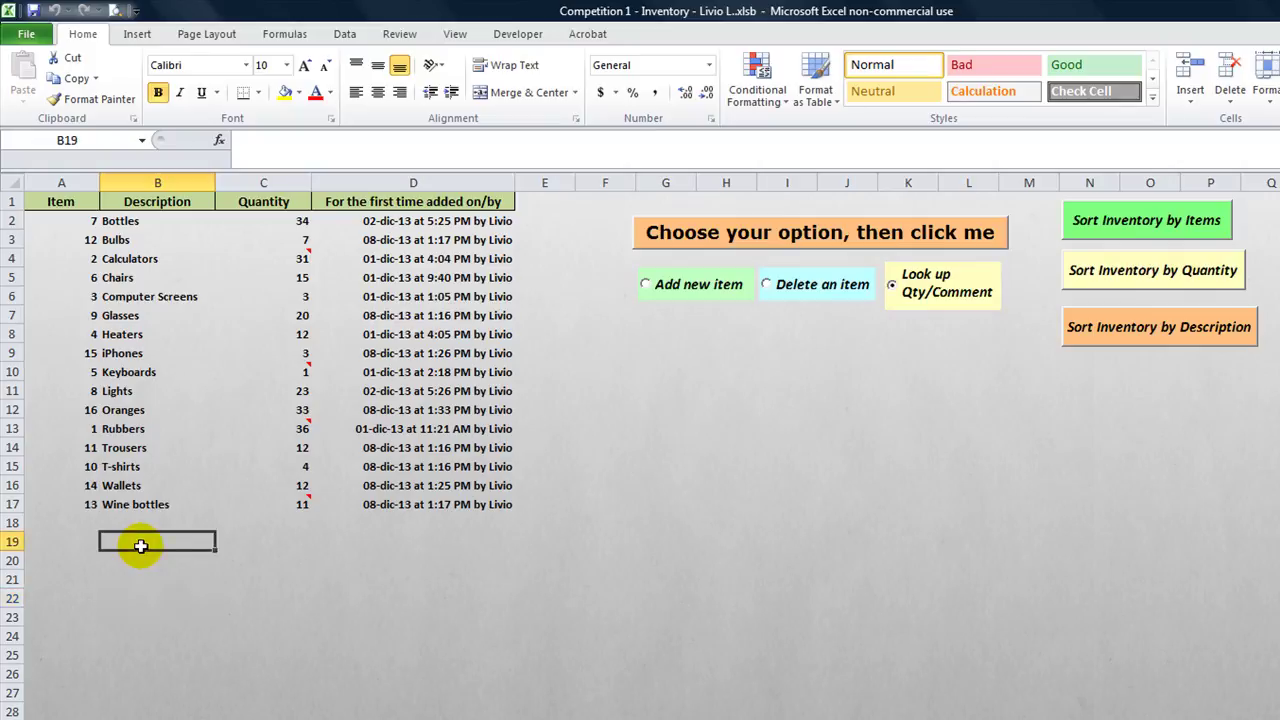
click(130, 578)
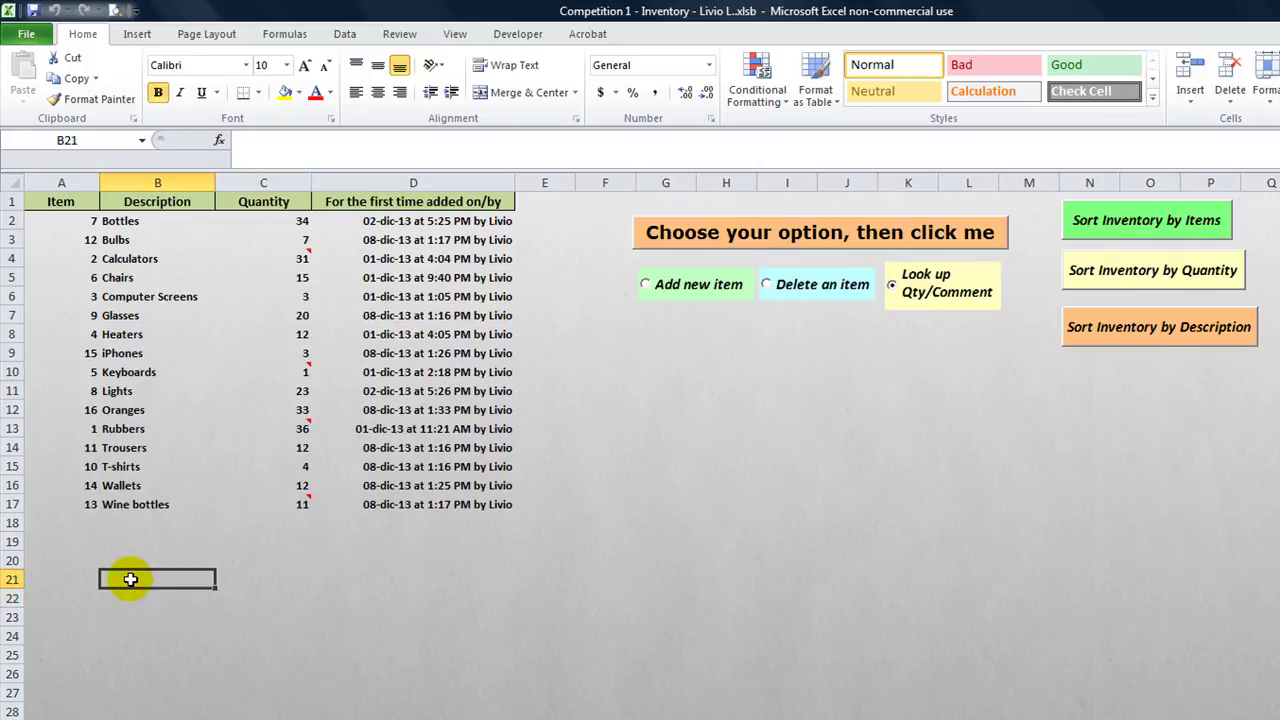